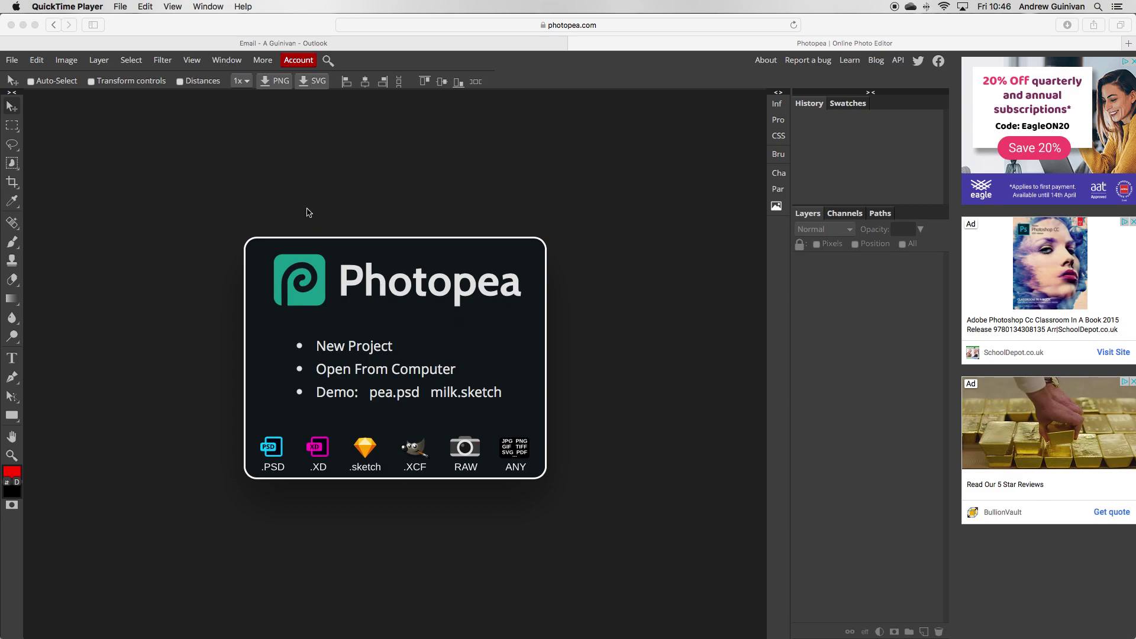
- Open the UNADJUSTEDNONRAW jpg of the Lego figures from the Desktop
left_click(11, 62)
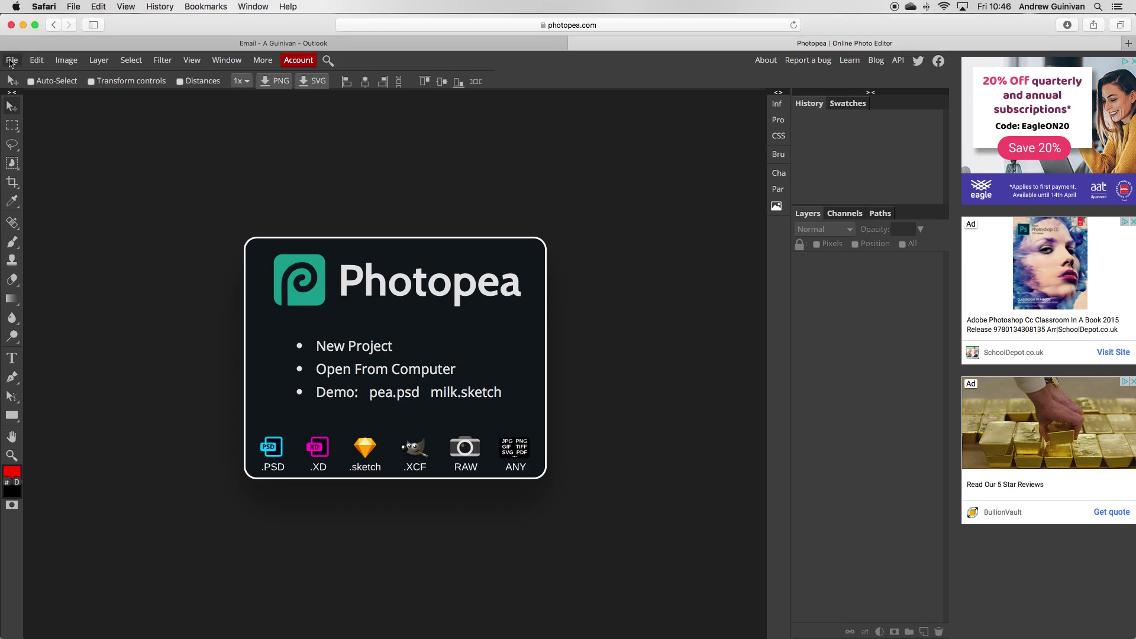
left_click(11, 61)
left_click(25, 94)
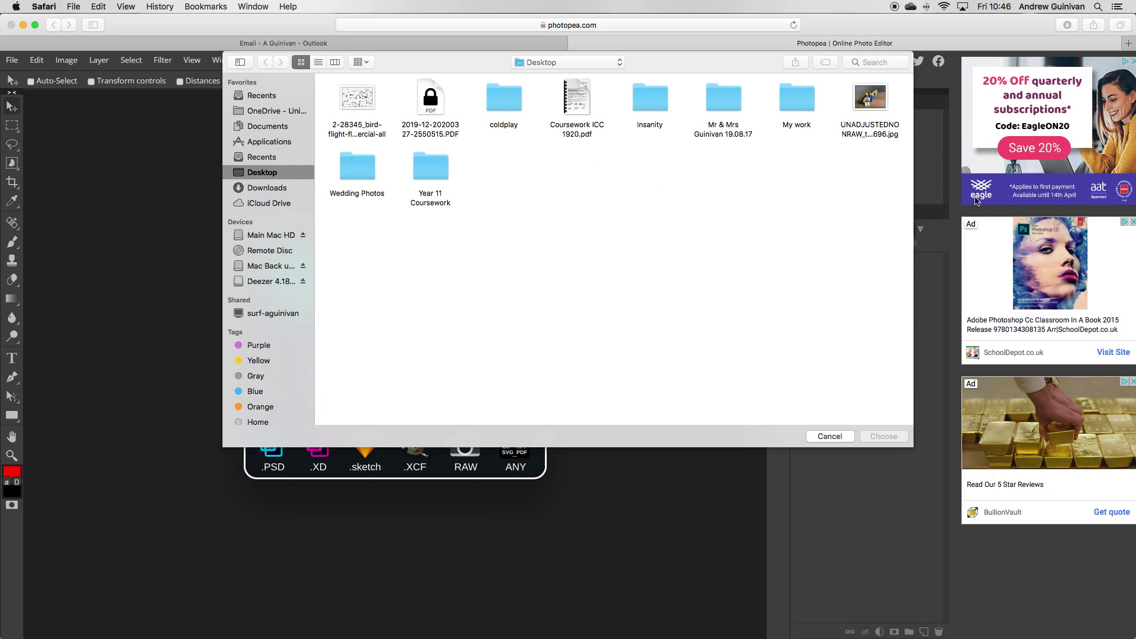
double_click(874, 105)
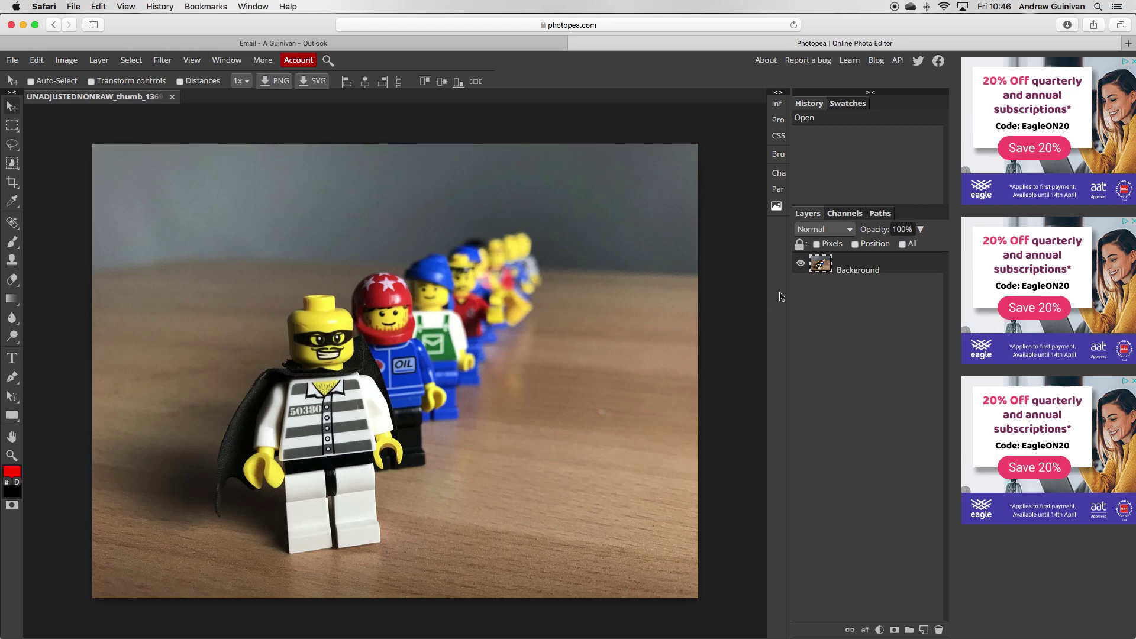
- Duplicate the Background layer and apply a 7.7 px Gaussian Blur to the copy
left_click_drag(843, 267, 926, 632)
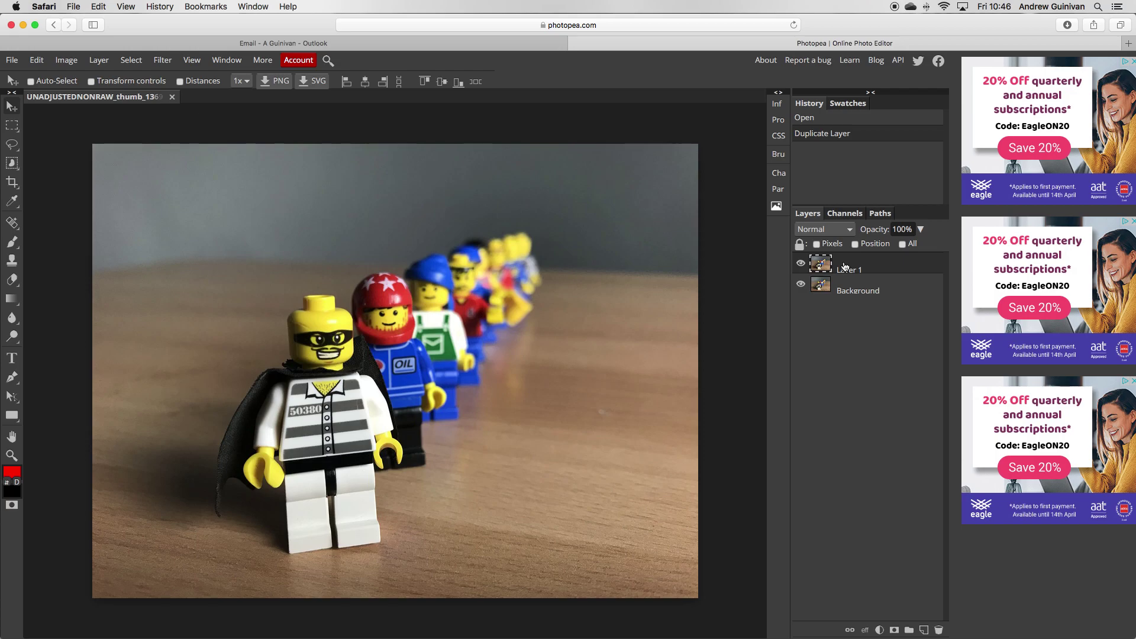
left_click(162, 62)
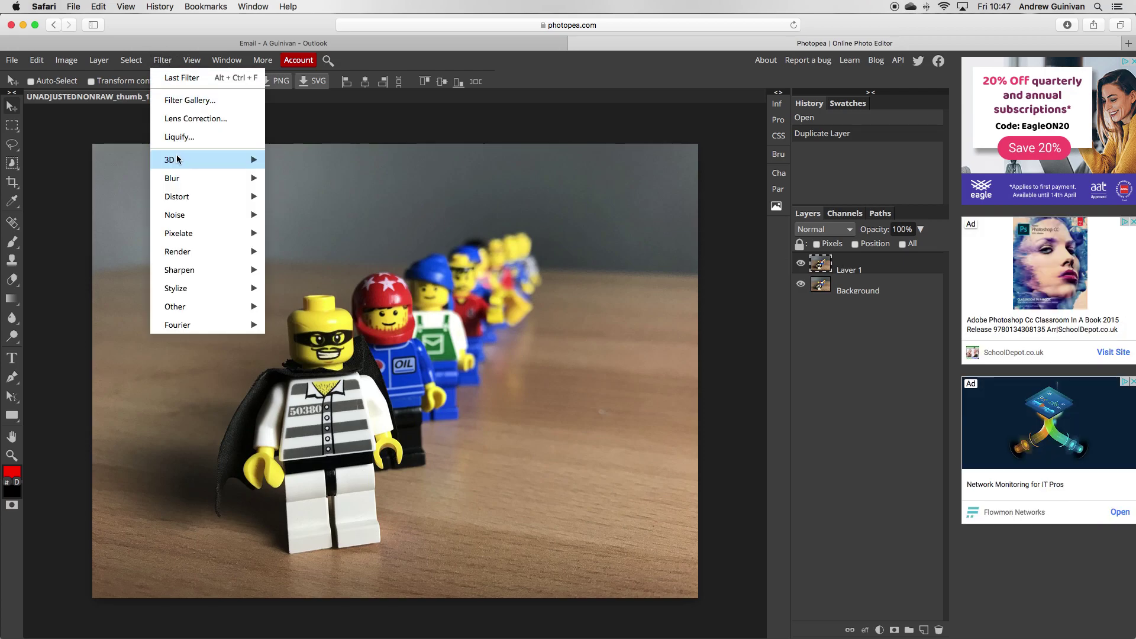
mouse_move(179, 178)
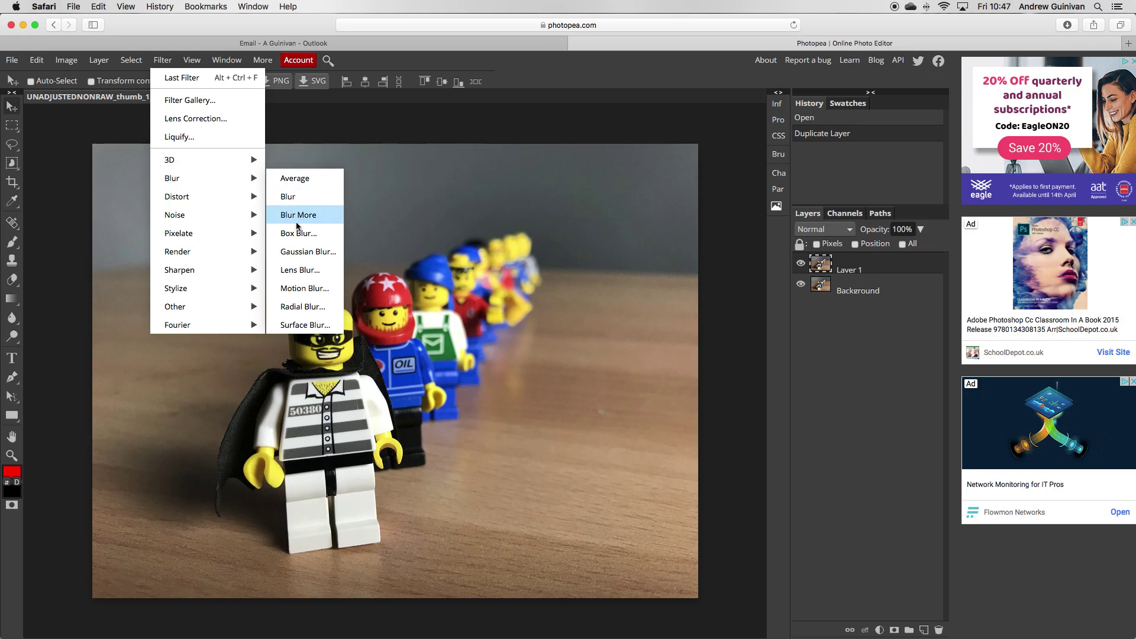
left_click(298, 257)
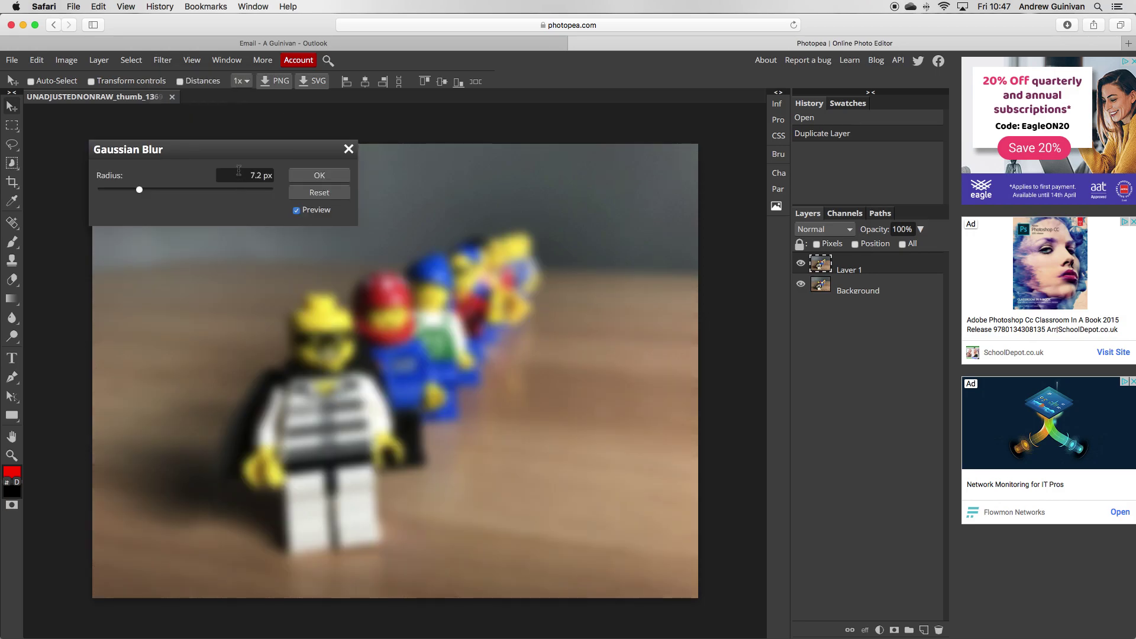
left_click_drag(260, 147, 358, 120)
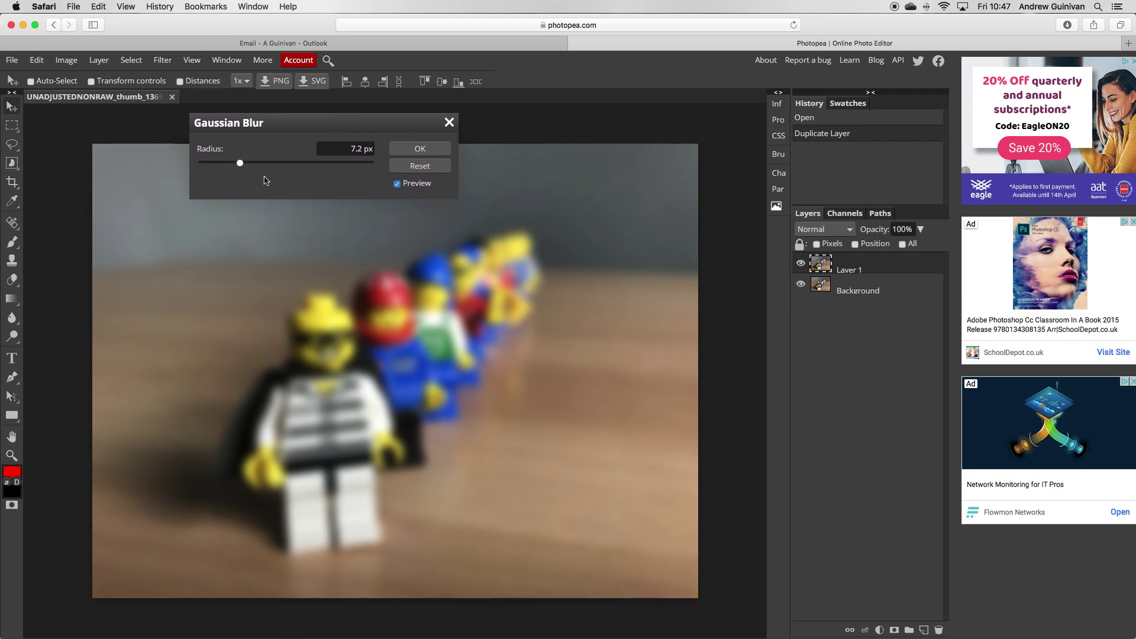
mouse_move(241, 164)
left_mouse_down()
mouse_move(314, 167)
mouse_move(242, 165)
left_mouse_up()
left_click(423, 151)
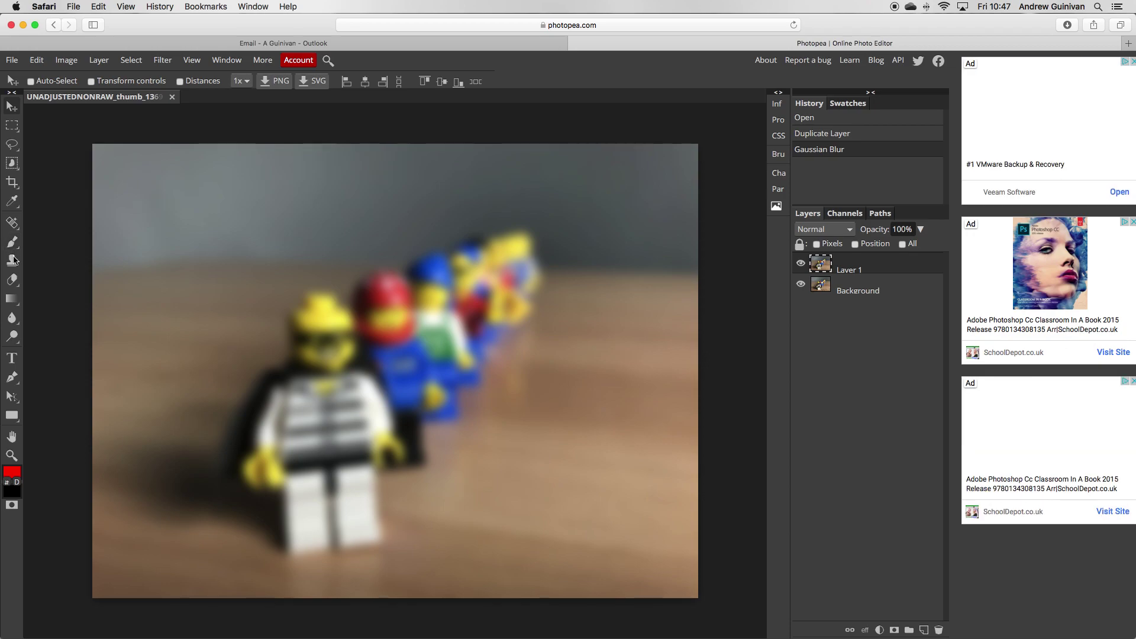
- Set a larger, soft-edged Eraser at 20% opacity and erase blur over the front figure's face
left_click(13, 282)
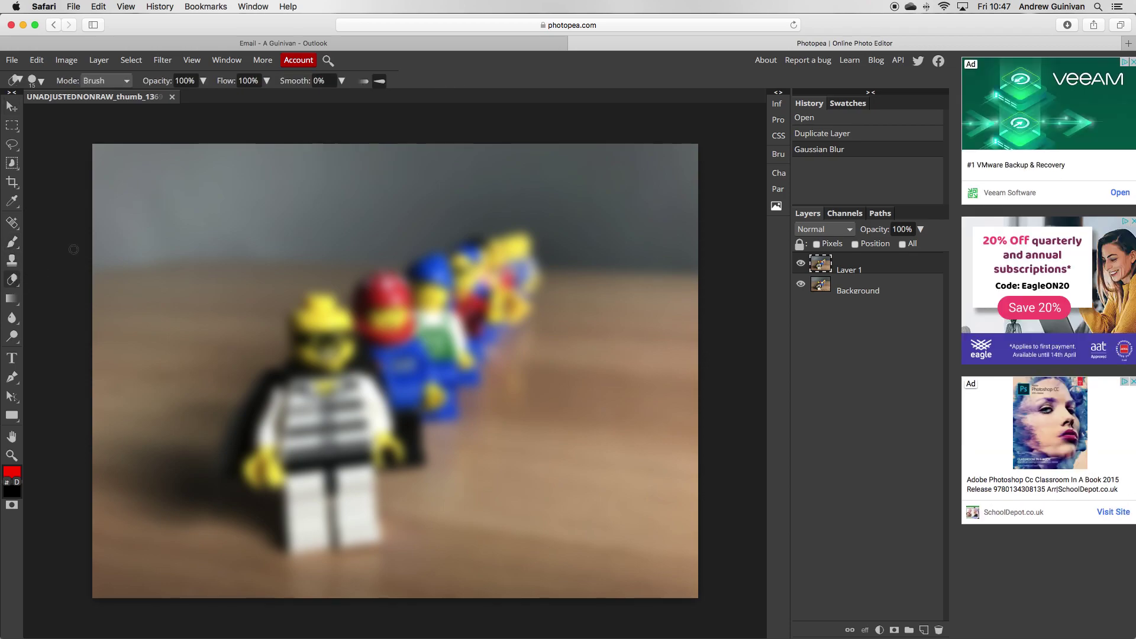
left_click(203, 80)
left_click_drag(208, 104, 159, 102)
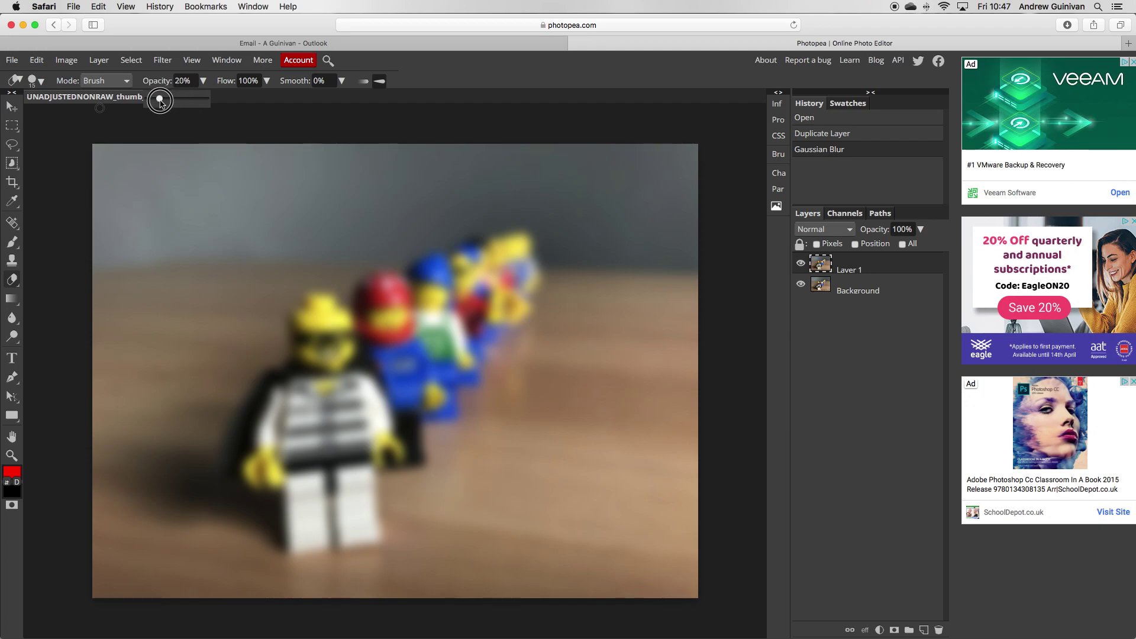
left_click(42, 82)
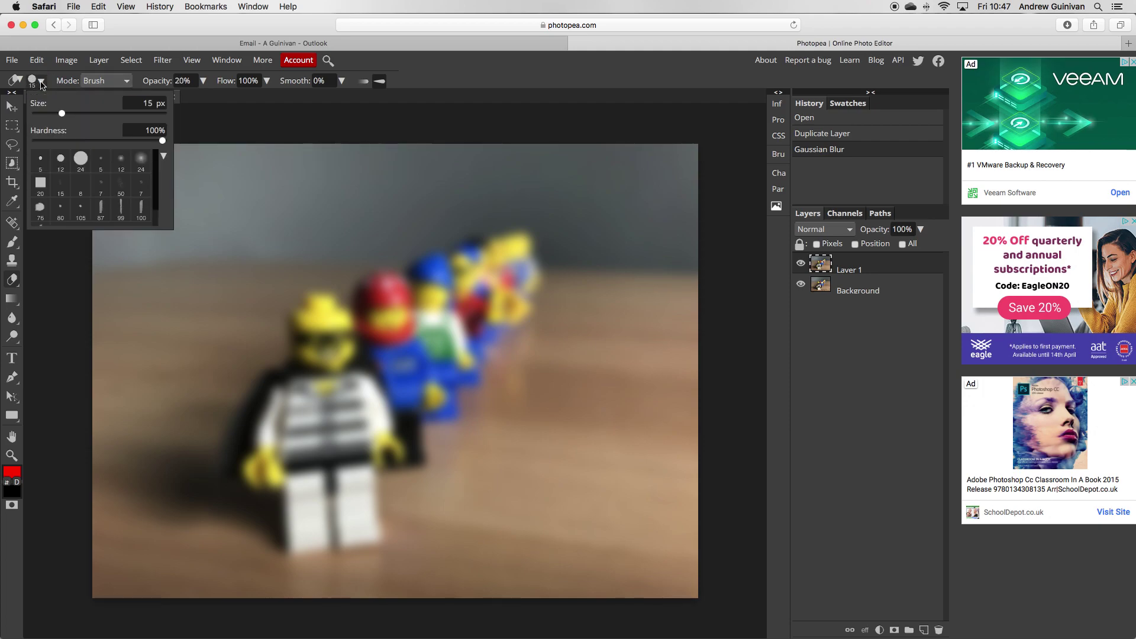
left_click(58, 141)
left_click(49, 276)
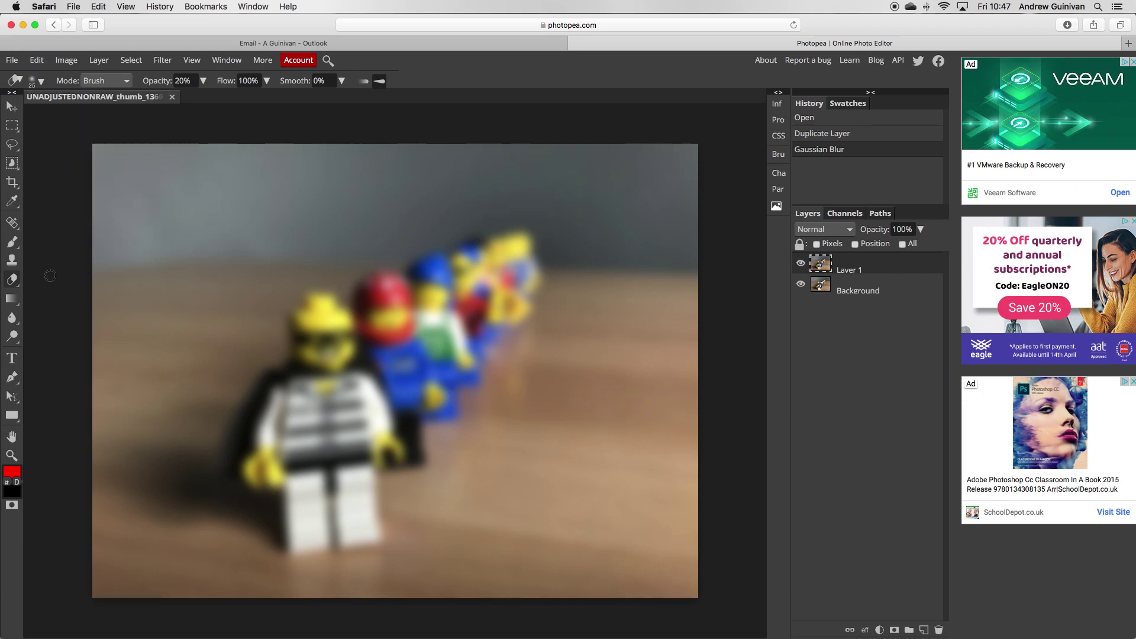
key("]")
key("]")
key("]")
key("]")
mouse_move(321, 356)
left_mouse_down()
mouse_move(319, 322)
mouse_move(309, 365)
mouse_move(270, 403)
mouse_move(250, 459)
mouse_move(303, 536)
mouse_move(373, 538)
mouse_move(325, 505)
mouse_move(331, 487)
mouse_move(359, 480)
mouse_move(316, 461)
mouse_move(350, 439)
mouse_move(312, 424)
mouse_move(337, 400)
mouse_move(324, 313)
mouse_move(386, 447)
mouse_move(352, 479)
mouse_move(361, 528)
mouse_move(323, 528)
mouse_move(317, 515)
mouse_move(396, 407)
mouse_move(369, 349)
mouse_move(367, 298)
mouse_move(379, 290)
mouse_move(395, 291)
mouse_move(402, 353)
mouse_move(430, 397)
mouse_move(408, 438)
mouse_move(394, 440)
mouse_move(456, 370)
mouse_move(449, 283)
mouse_move(429, 277)
mouse_move(421, 329)
mouse_move(419, 393)
left_mouse_up()
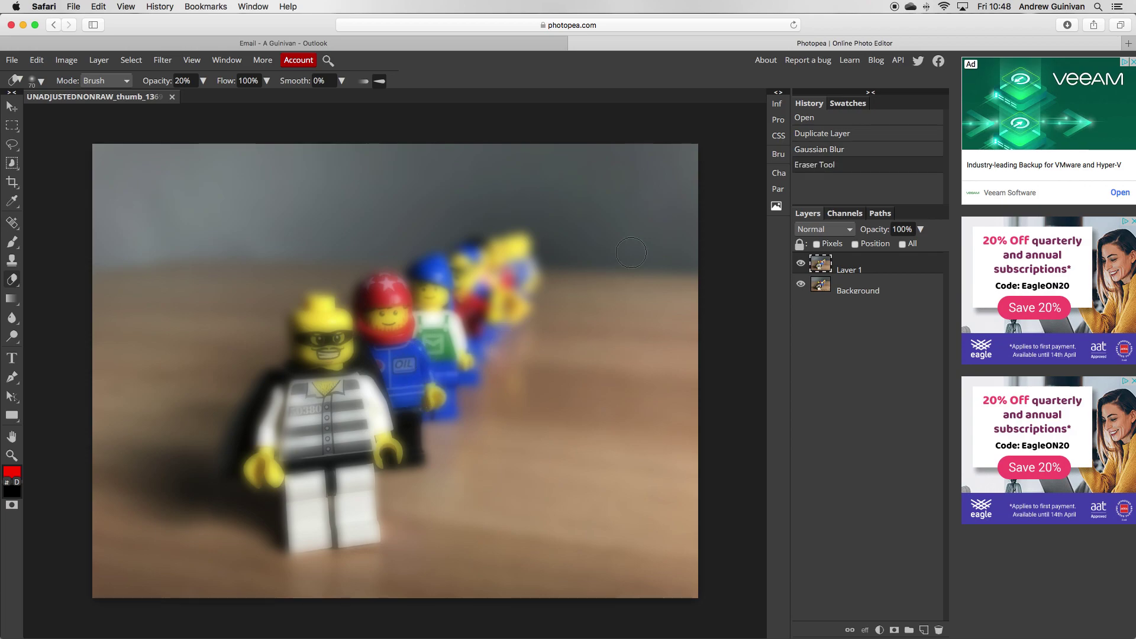
- Toggle Background and Layer 1 visibility to inspect erased areas, ending with both visible
left_click(802, 285)
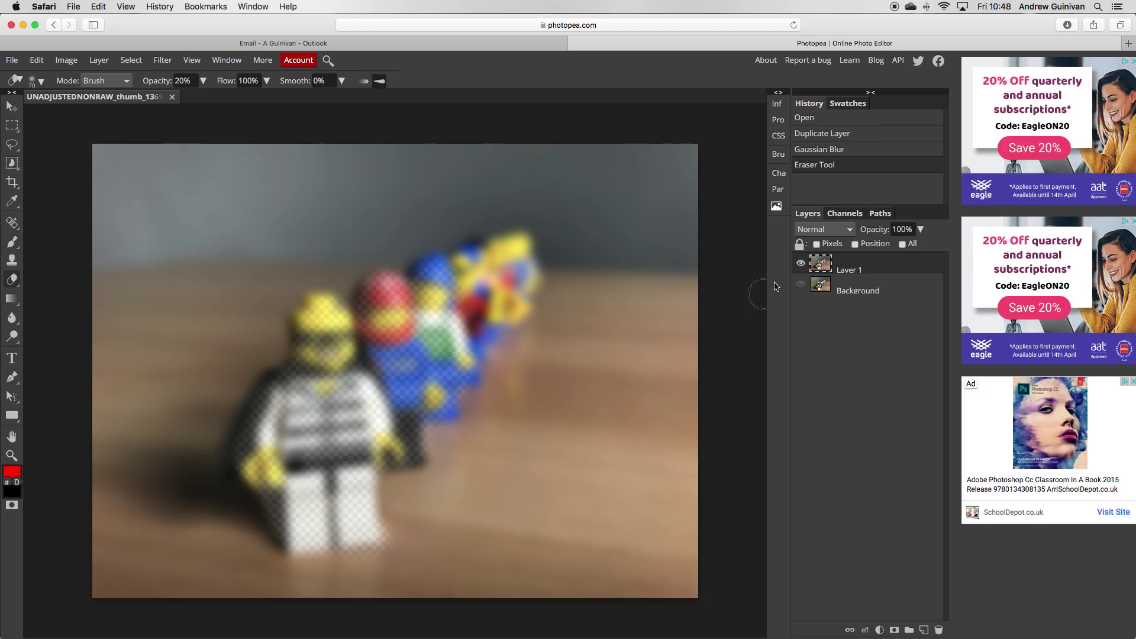
left_click(800, 263)
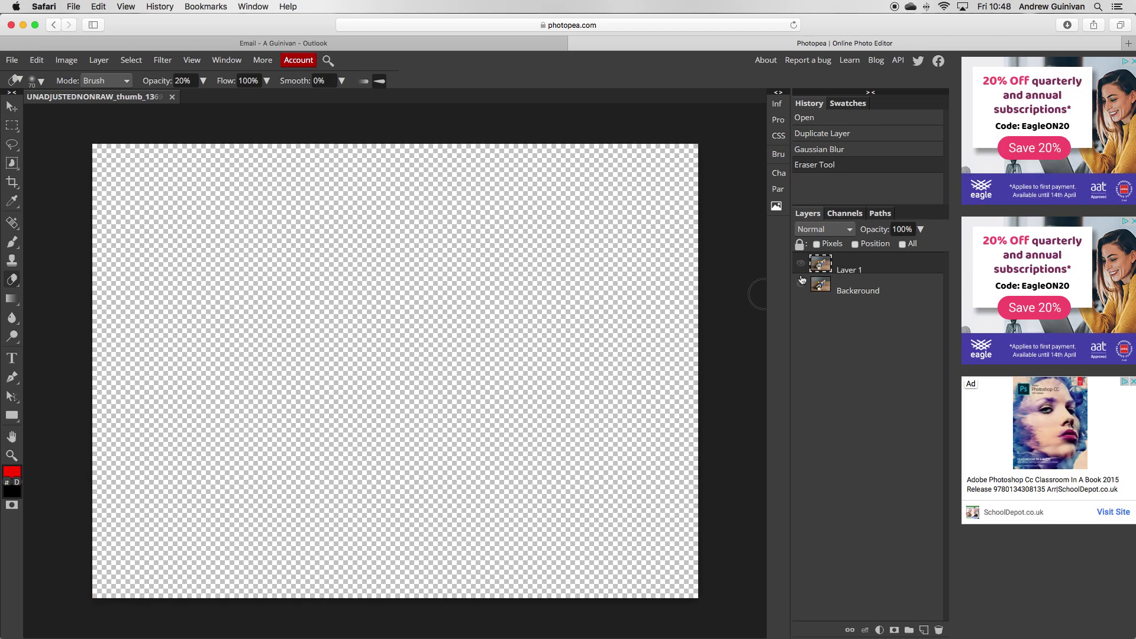
left_click(801, 282)
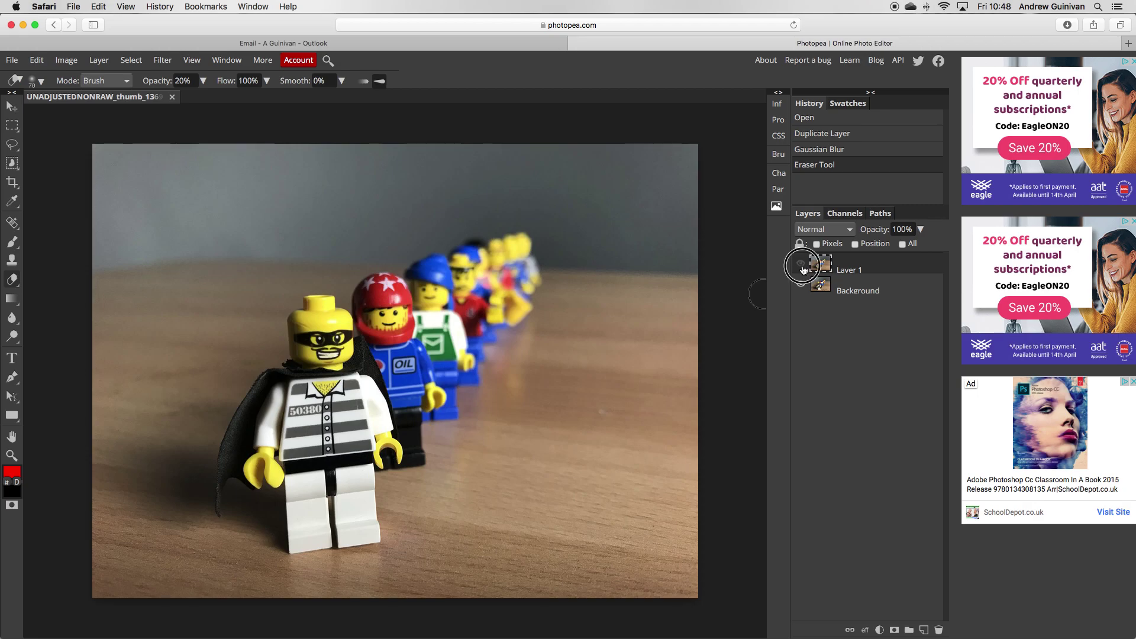
left_click(802, 266)
left_click(802, 286)
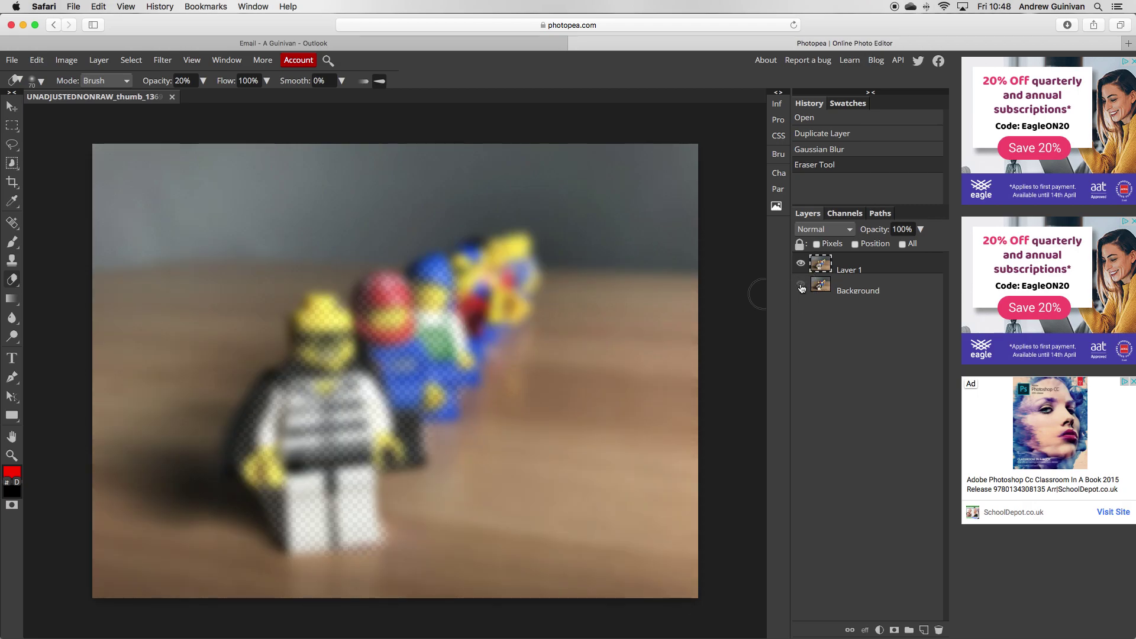
left_click(801, 287)
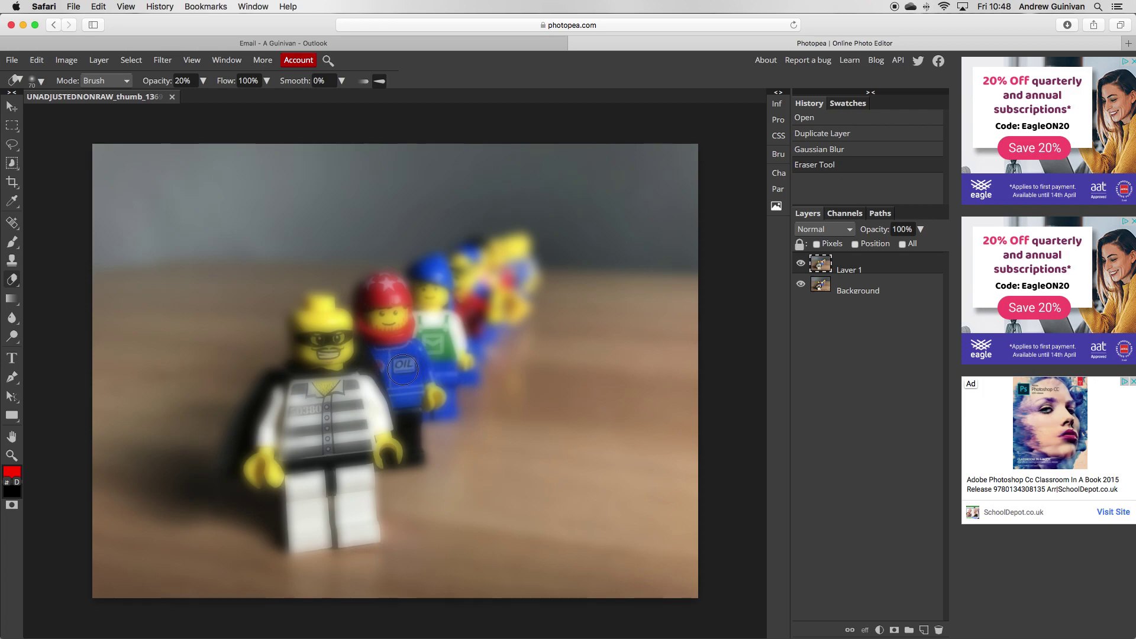
- Erase Layer 1's blur over the red-helmeted figure's face and helmet and the blue figure's hand and legs
mouse_move(397, 346)
left_mouse_down()
mouse_move(390, 282)
mouse_move(368, 330)
mouse_move(392, 341)
left_mouse_up()
mouse_move(409, 396)
left_mouse_down()
mouse_move(398, 450)
mouse_move(369, 358)
mouse_move(329, 309)
mouse_move(315, 319)
mouse_move(305, 353)
mouse_move(331, 360)
mouse_move(264, 404)
mouse_move(256, 475)
mouse_move(296, 483)
mouse_move(307, 539)
mouse_move(352, 538)
mouse_move(361, 525)
mouse_move(335, 491)
mouse_move(376, 454)
mouse_move(357, 414)
mouse_move(340, 405)
mouse_move(329, 347)
left_mouse_up()
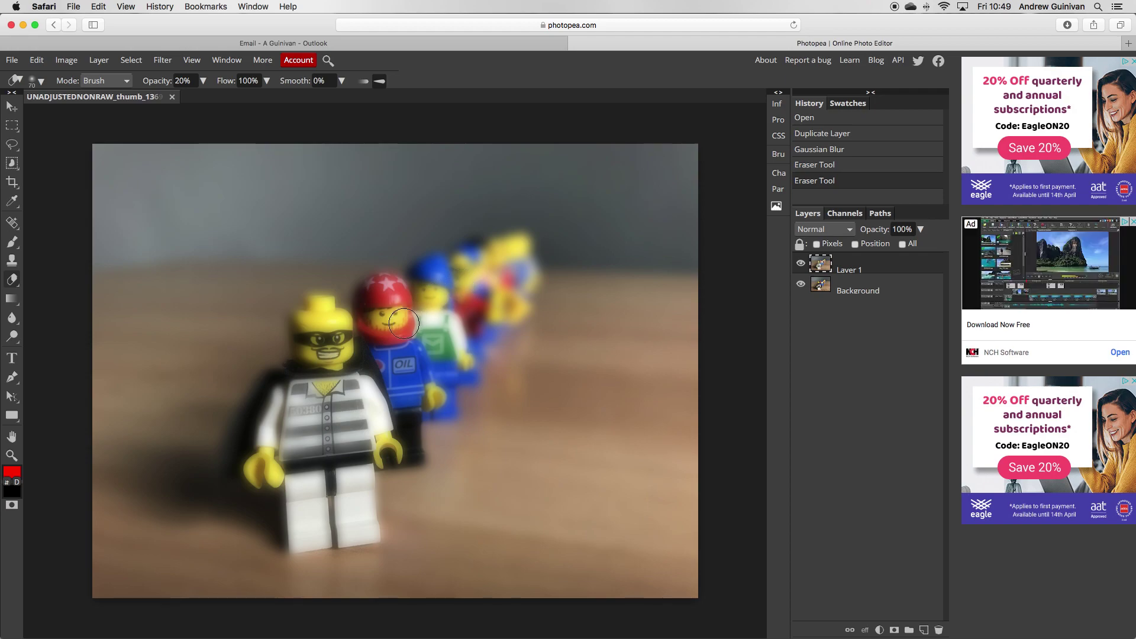
- Toggle Layer 1 and Background visibility to check erased areas, then show both again
left_click(800, 265)
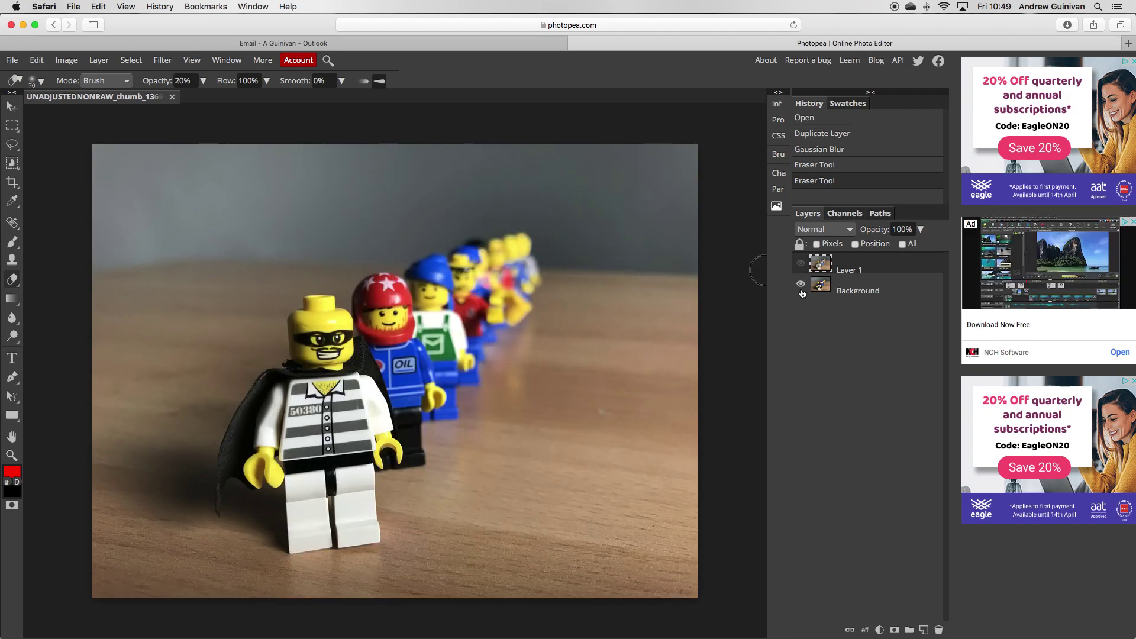
left_click(801, 285)
left_click(801, 266)
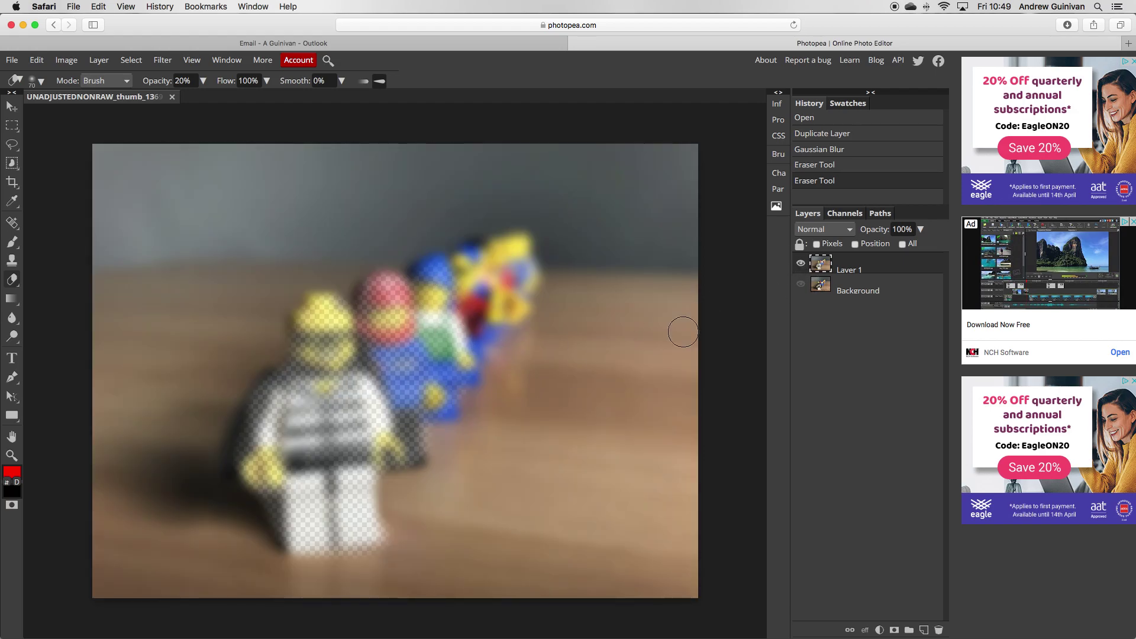
left_click(801, 285)
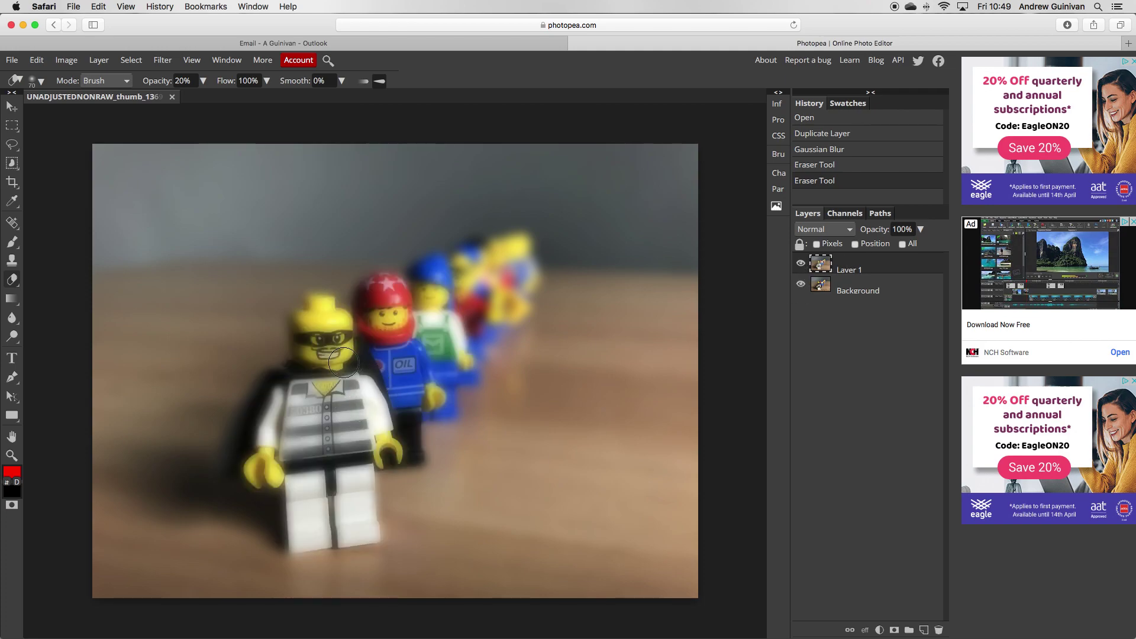
- Erase blur over the front figure's head, face, both hands, chest, collar and number patch
mouse_move(333, 315)
left_mouse_down()
mouse_move(267, 395)
mouse_move(255, 473)
mouse_move(277, 484)
mouse_move(294, 527)
mouse_move(360, 535)
mouse_move(370, 522)
mouse_move(337, 488)
mouse_move(344, 463)
mouse_move(375, 451)
mouse_move(375, 435)
mouse_move(352, 387)
mouse_move(316, 403)
mouse_move(318, 430)
mouse_move(341, 431)
mouse_move(344, 395)
mouse_move(311, 405)
mouse_move(308, 427)
mouse_move(329, 388)
mouse_move(327, 318)
mouse_move(309, 318)
mouse_move(307, 329)
mouse_move(330, 334)
mouse_move(312, 353)
mouse_move(314, 337)
mouse_move(335, 338)
mouse_move(314, 346)
left_mouse_up()
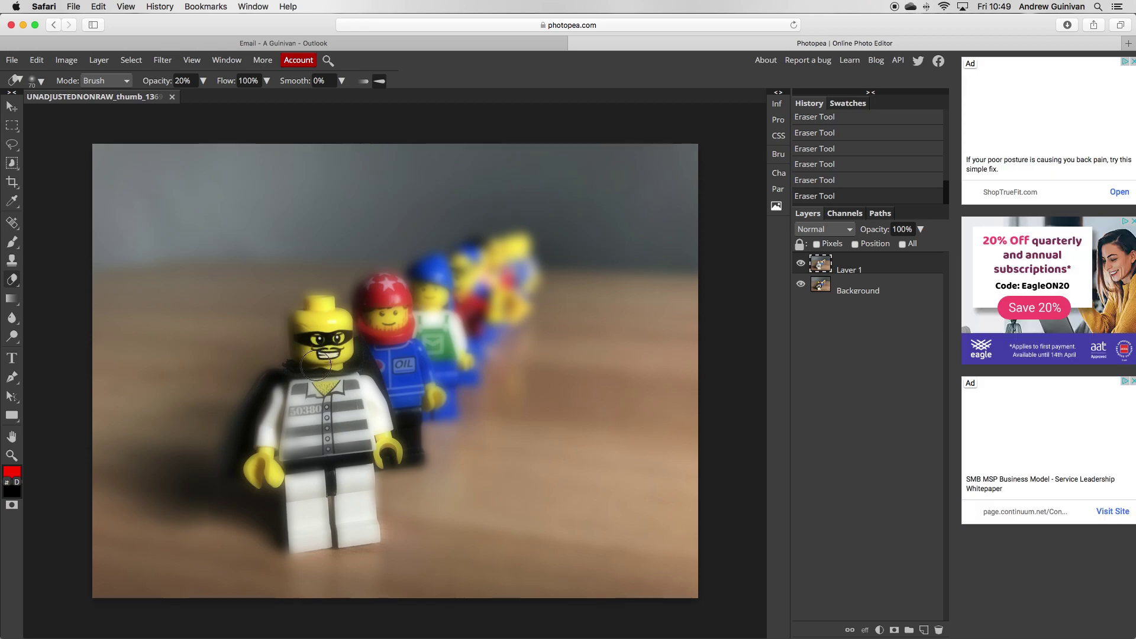
left_click(270, 469)
left_click(267, 471)
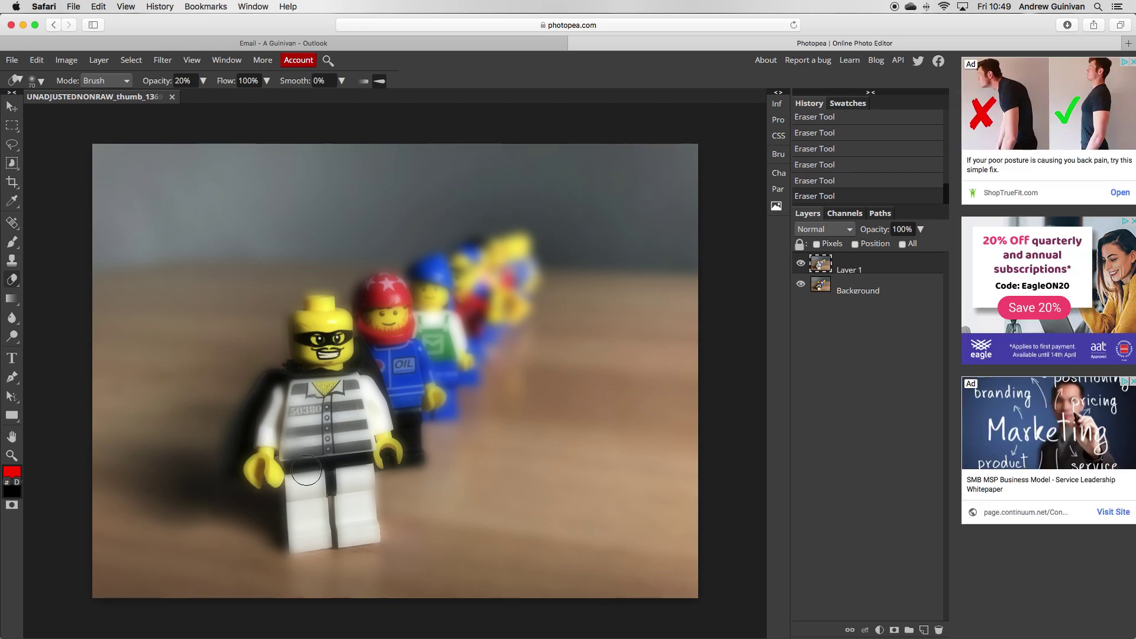
left_click(370, 451)
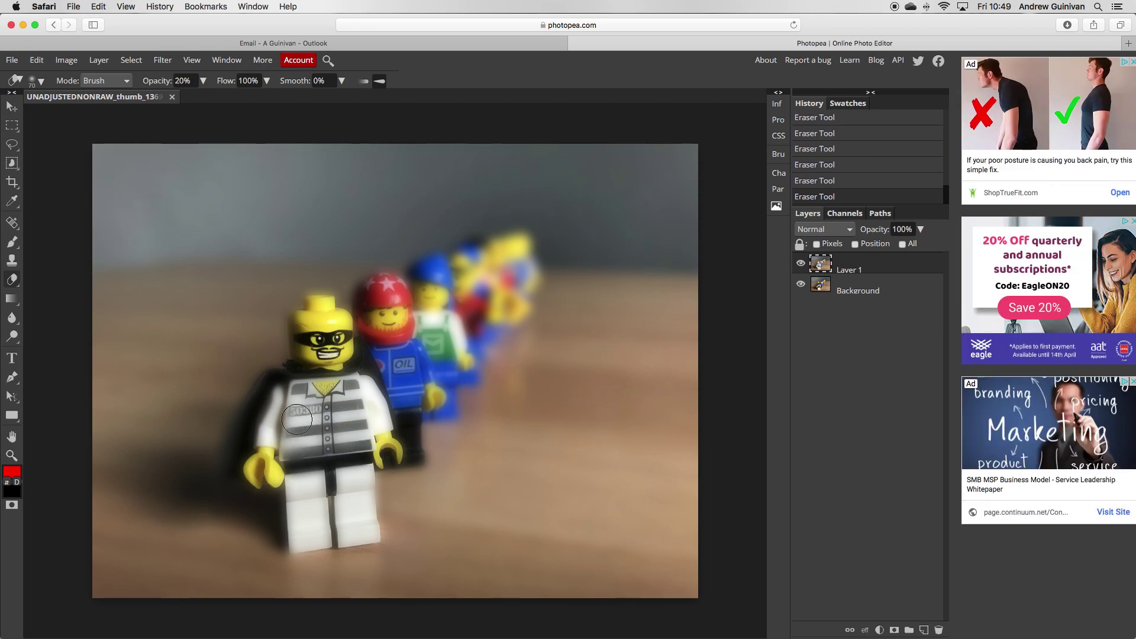
left_click(303, 429)
mouse_move(311, 396)
left_mouse_down()
mouse_move(343, 372)
mouse_move(305, 414)
mouse_move(293, 452)
mouse_move(371, 438)
left_mouse_up()
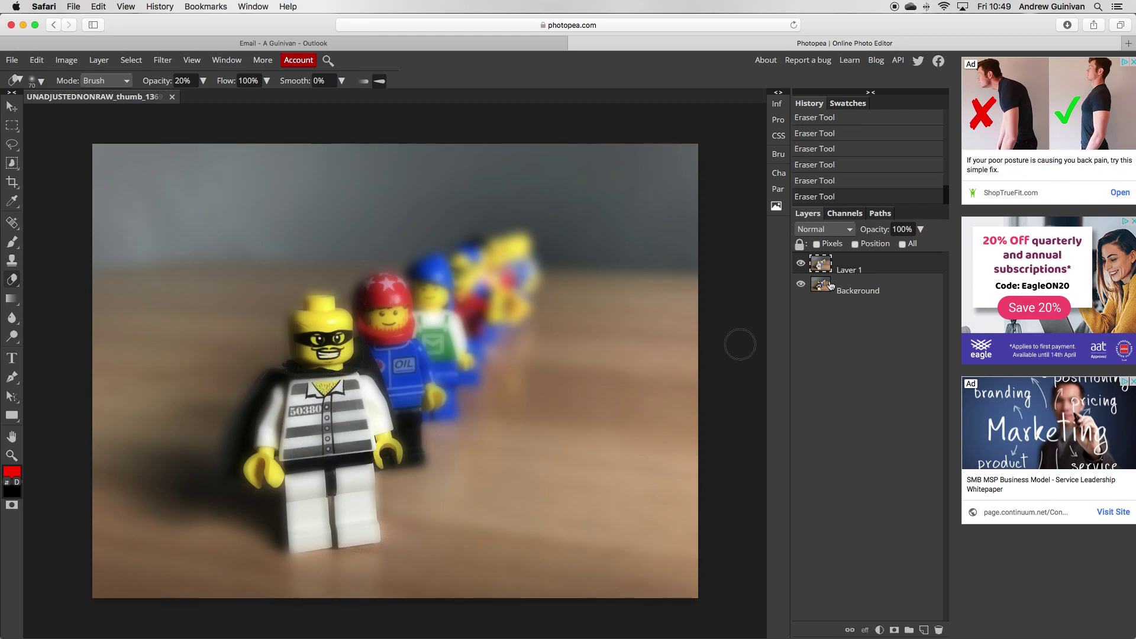
- With Background hidden, erase leftover blur around the front figure's head edge and left hand
left_click(802, 284)
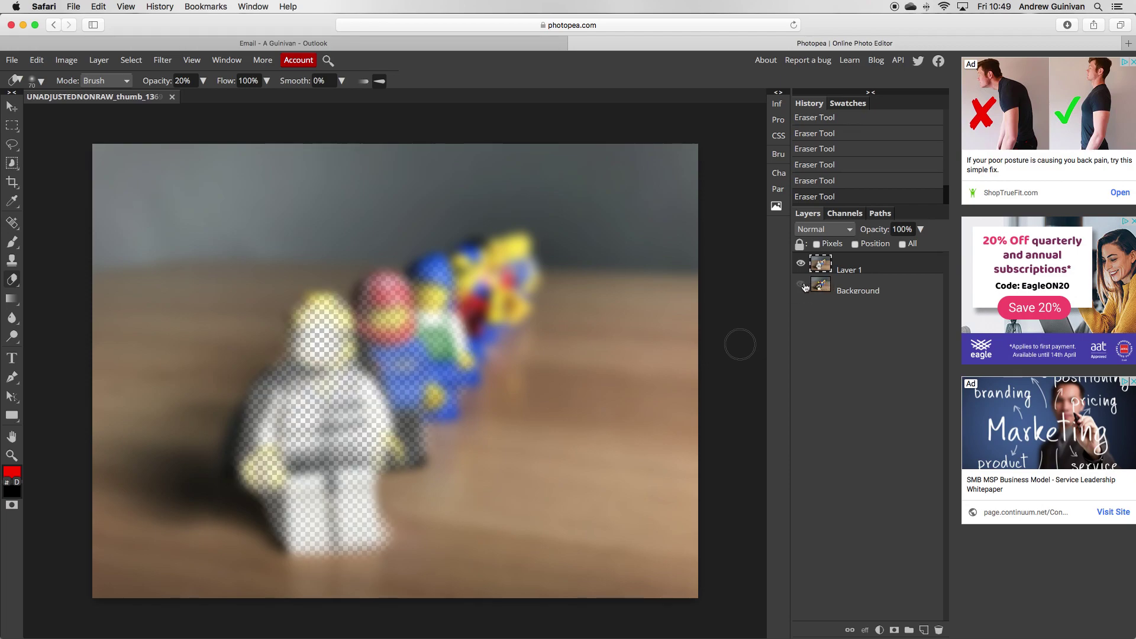
mouse_move(309, 361)
left_mouse_down()
mouse_move(336, 330)
mouse_move(329, 313)
mouse_move(303, 313)
mouse_move(345, 355)
mouse_move(328, 378)
left_mouse_up()
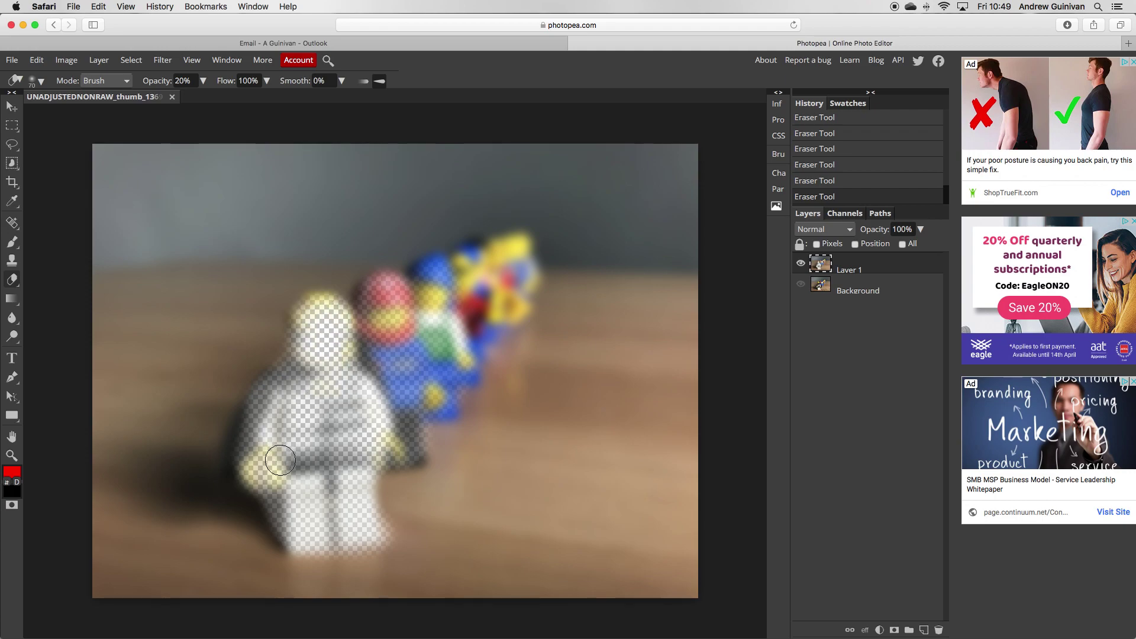
mouse_move(280, 460)
left_mouse_down()
mouse_move(267, 459)
mouse_move(304, 403)
mouse_move(311, 358)
mouse_move(329, 341)
mouse_move(334, 350)
mouse_move(326, 315)
mouse_move(329, 347)
left_mouse_up()
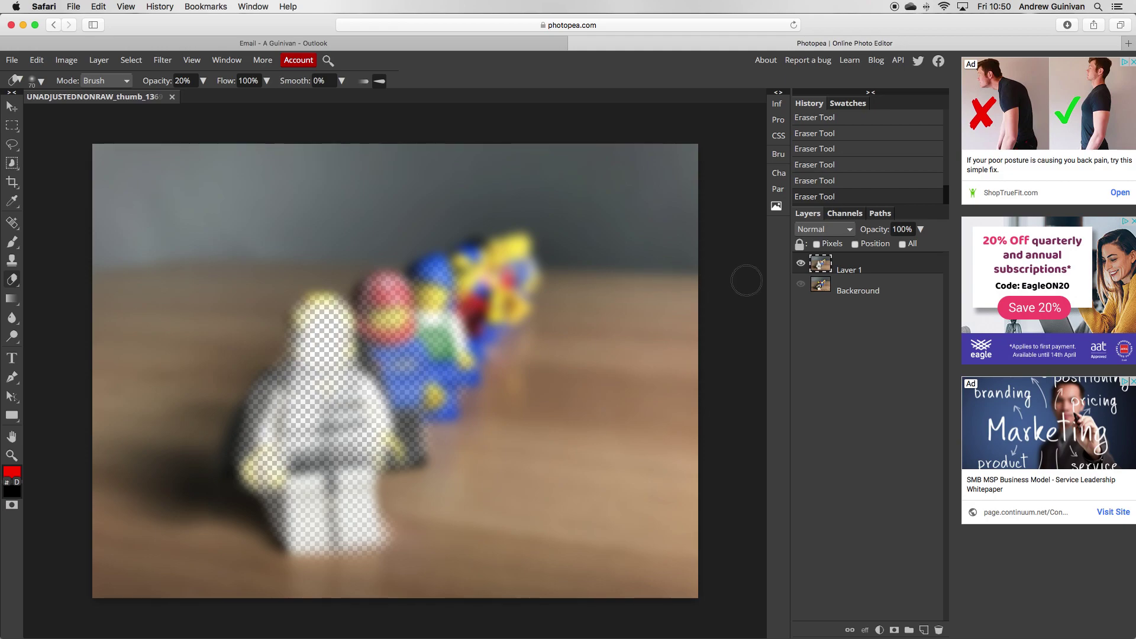
- Make both the sharp original and the blurred copy visible again
left_click(801, 284)
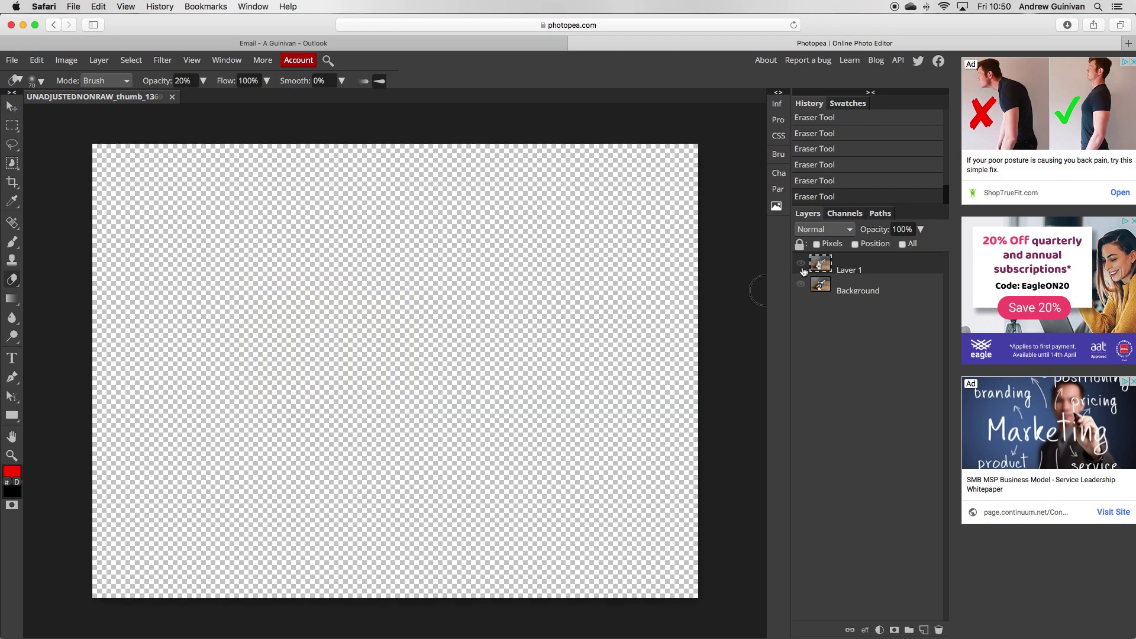
left_click(801, 285)
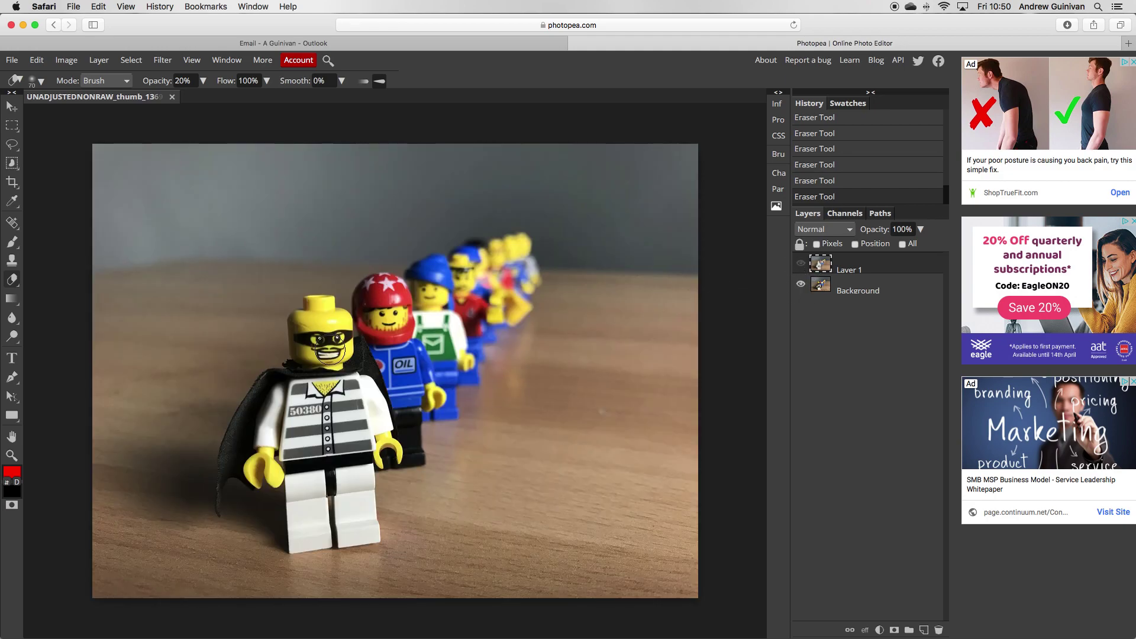
left_click(801, 267)
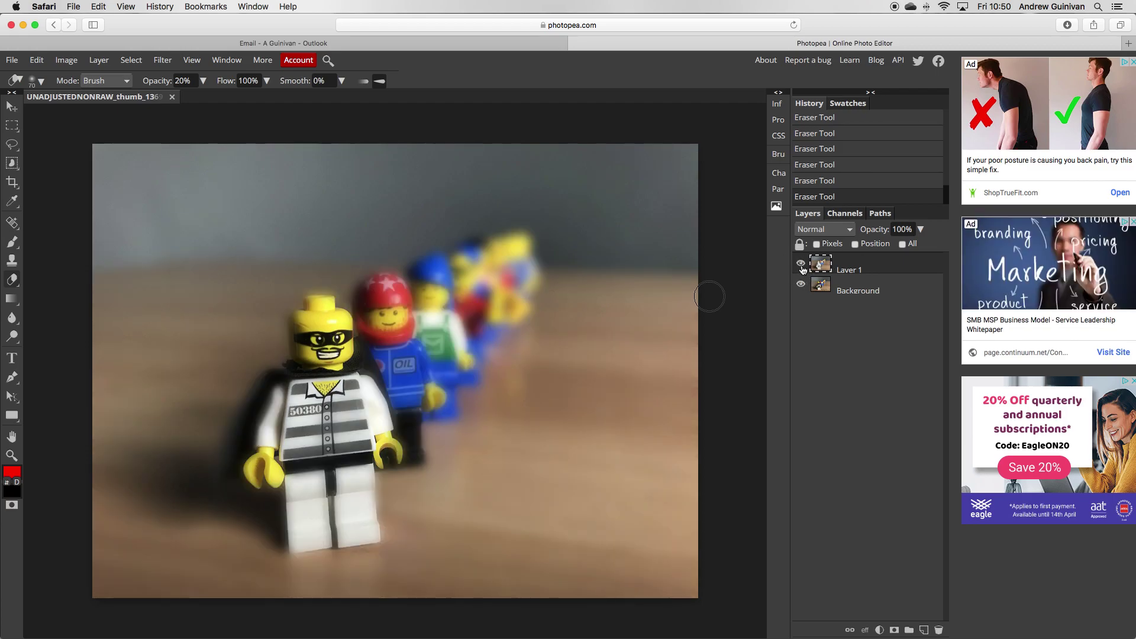